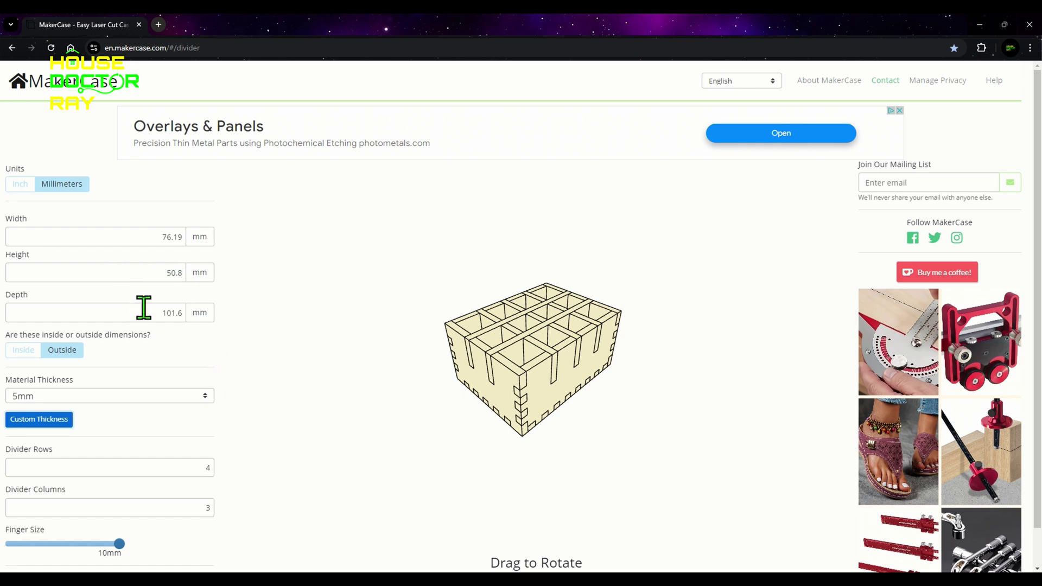
- Enter box dimensions of 150 mm width, 60 mm height and 150 mm depth
left_click(159, 236)
left_click_drag(159, 236, 202, 236)
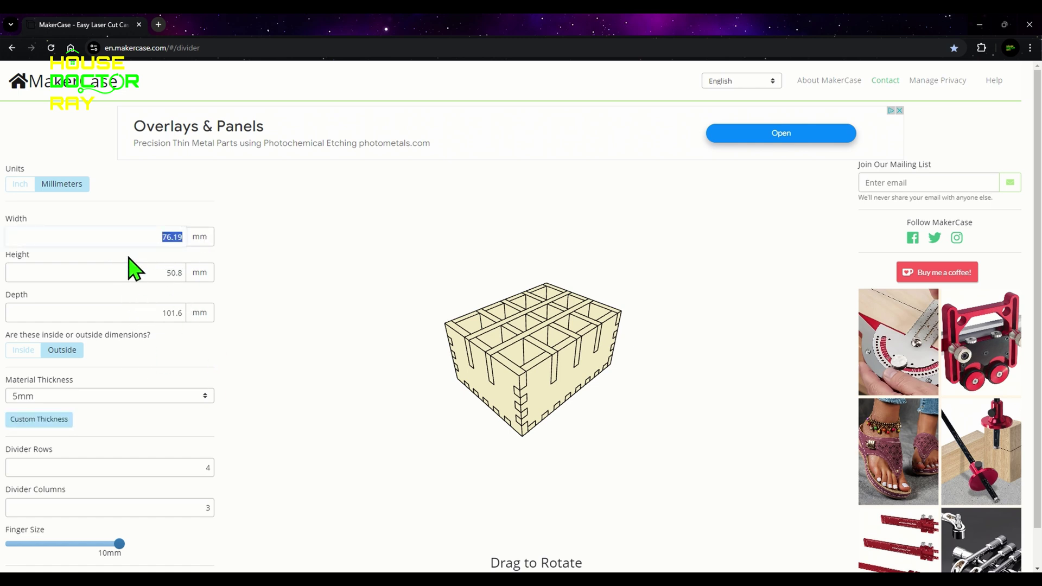
type("150")
left_click_drag(159, 273, 185, 273)
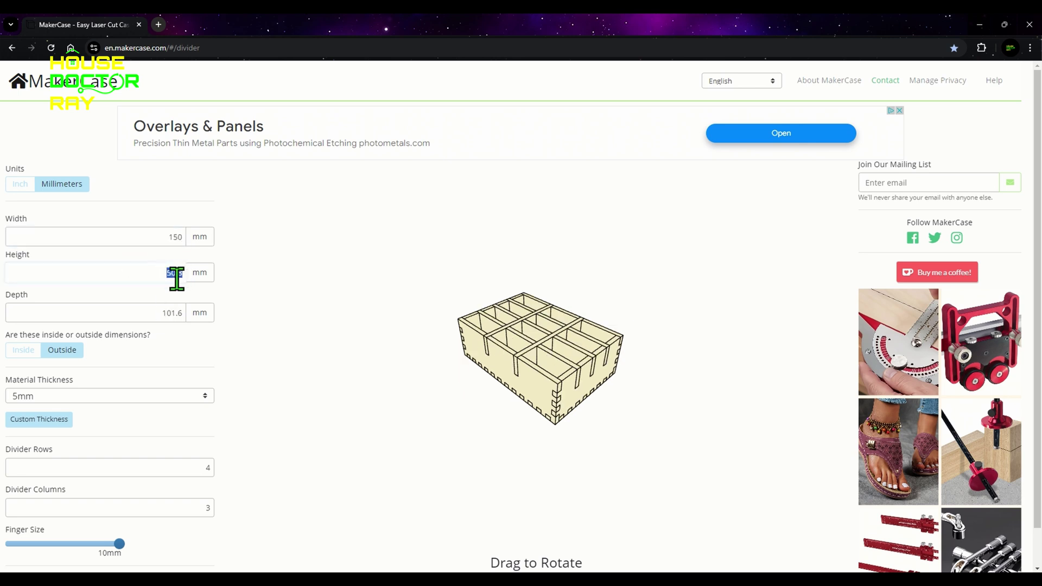
type("60")
left_click(155, 310)
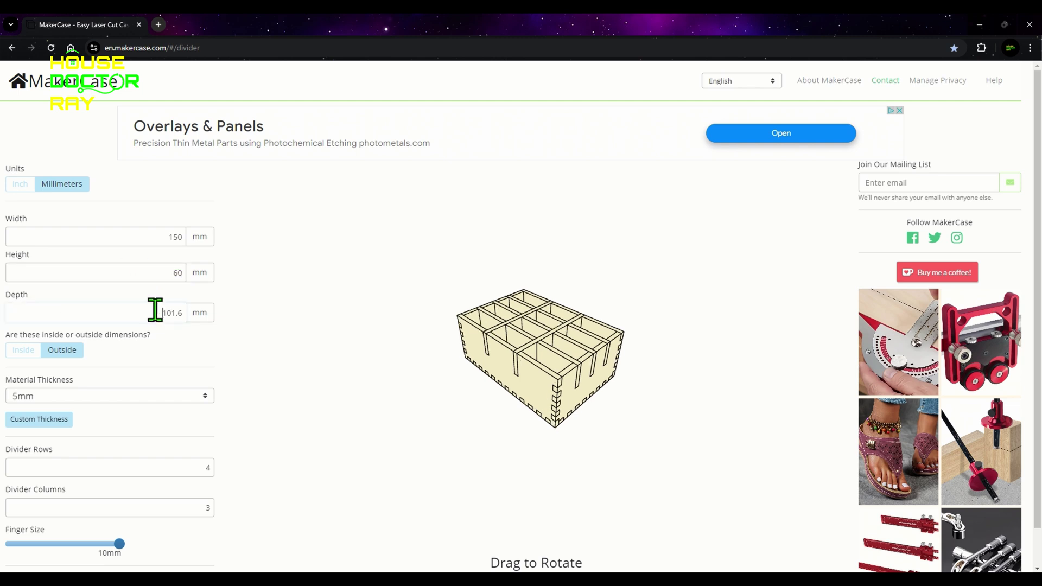
left_click_drag(156, 313, 180, 316)
type("150")
left_click(136, 464)
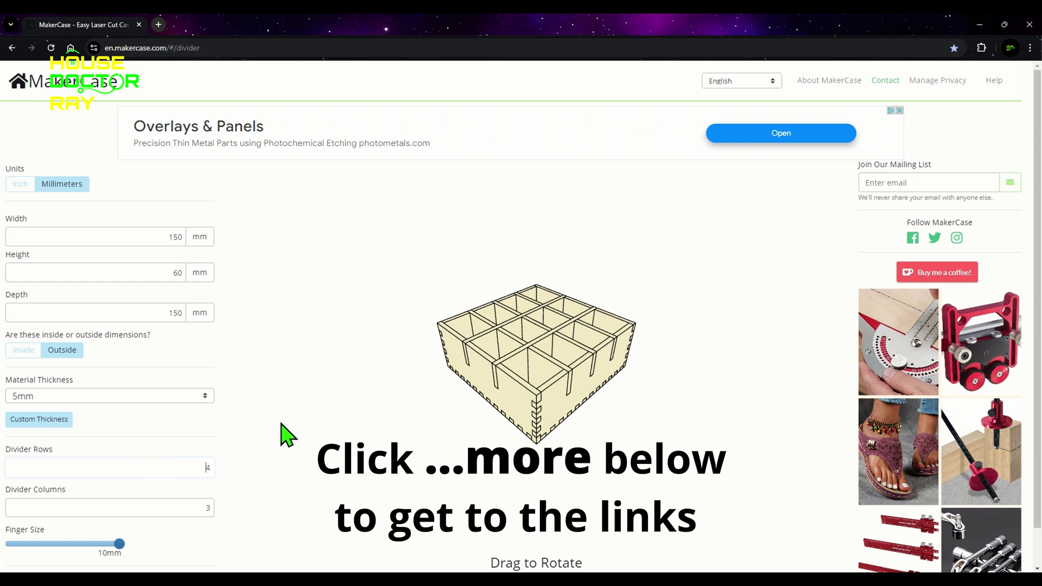
- Rotate the 3D preview to inspect the resized 150 × 60 × 150 mm box
left_click_drag(530, 415, 502, 399)
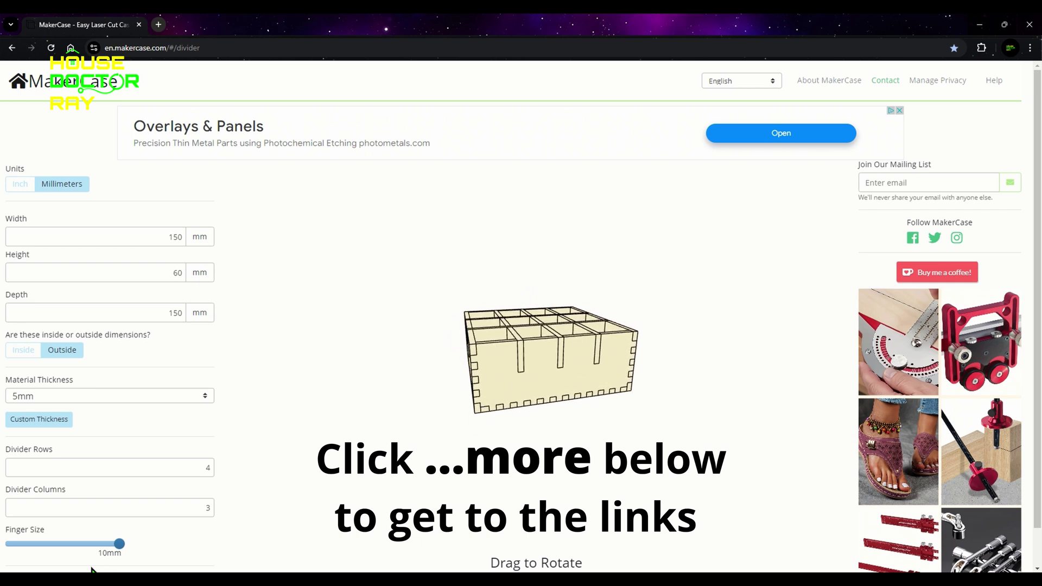
scroll(91, 569, "down", 1)
left_click(87, 541)
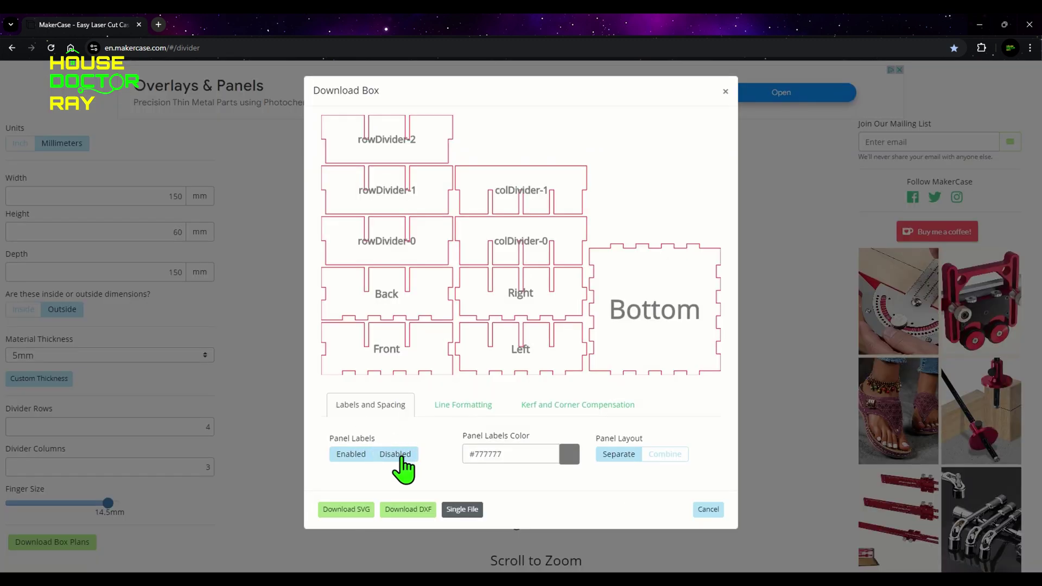
- Disable panel labels, set corner compensation for a 2 mm router bit, and open the plans in Carbide Create
left_click(401, 457)
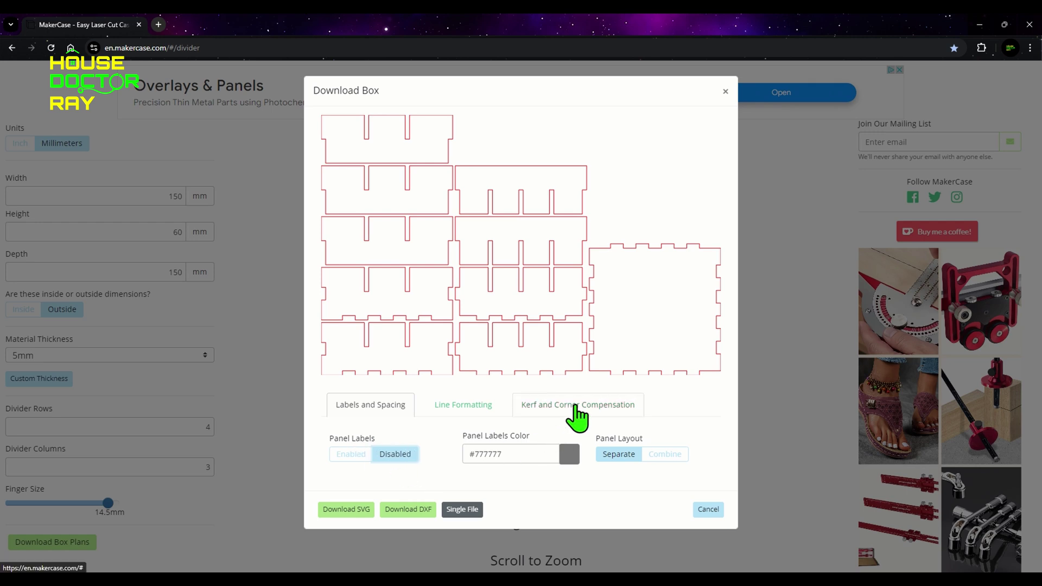
left_click(578, 415)
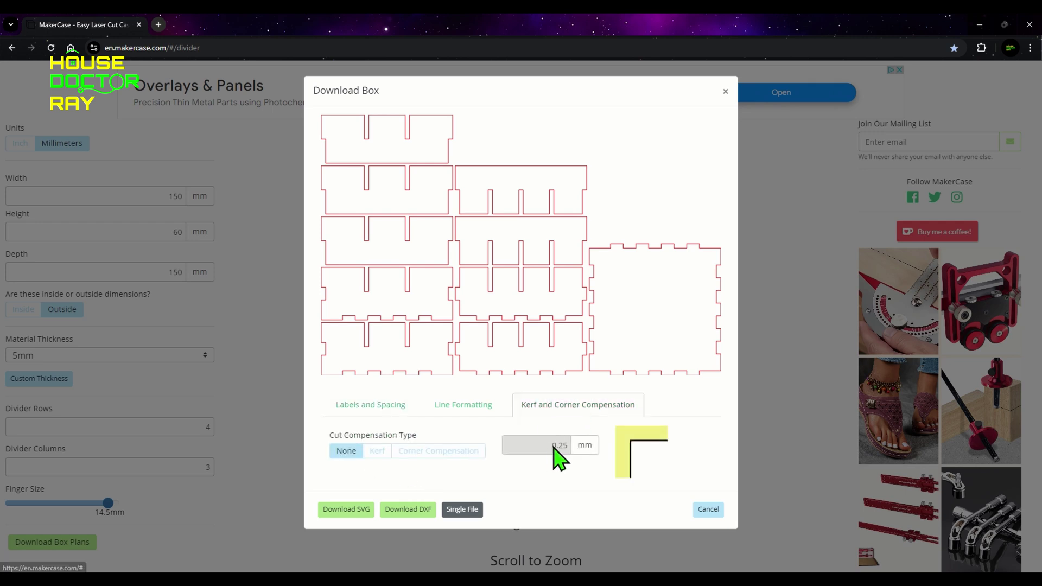
left_click(465, 451)
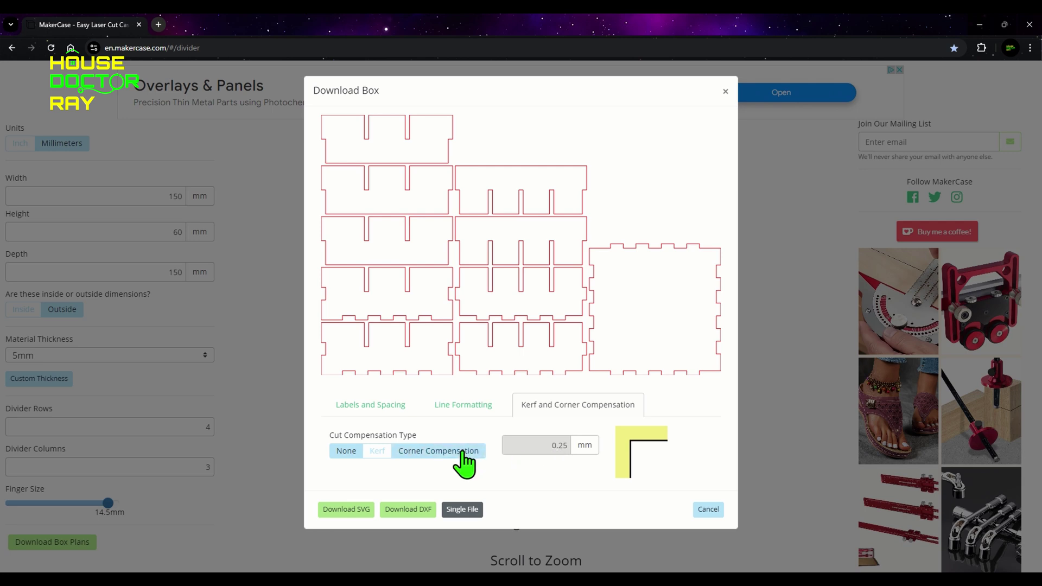
left_click(464, 452)
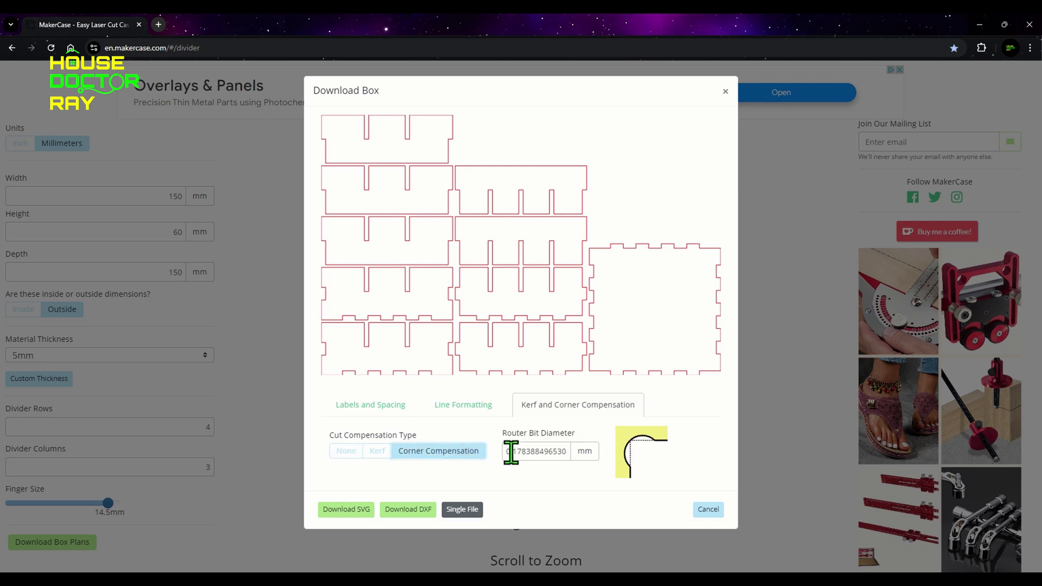
left_click_drag(507, 452, 577, 455)
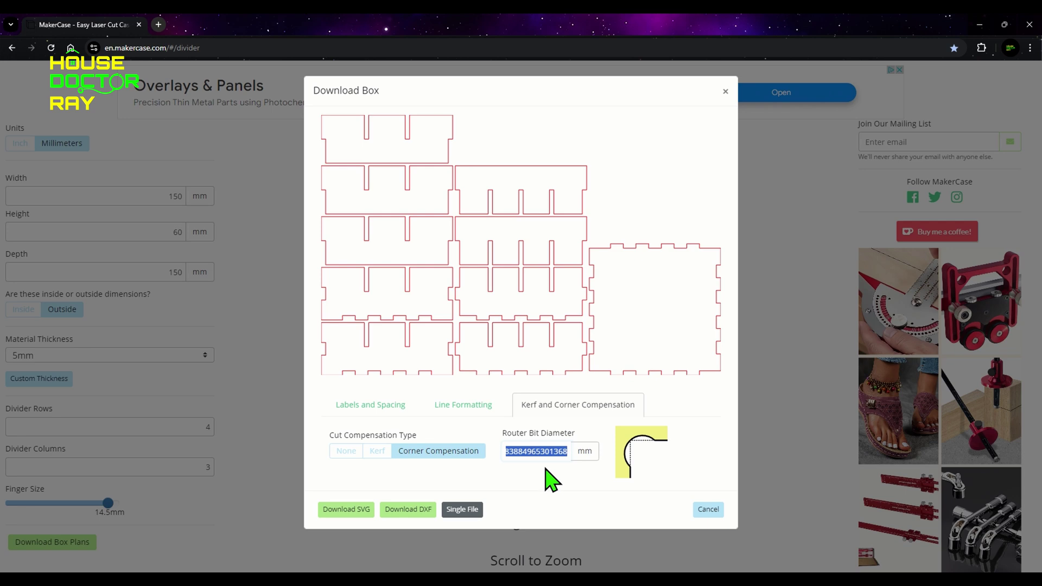
type("2")
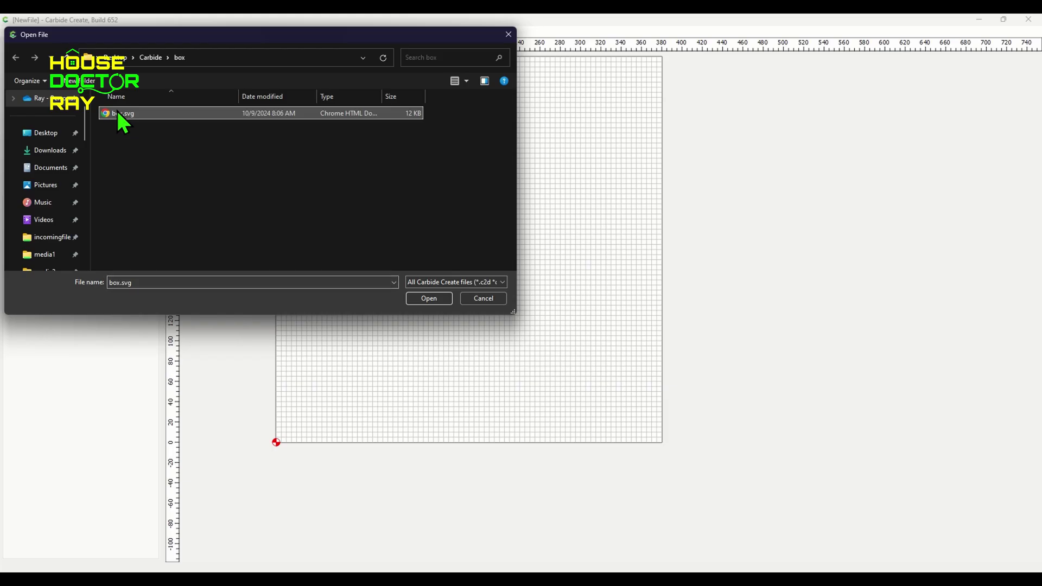
double_click(117, 111)
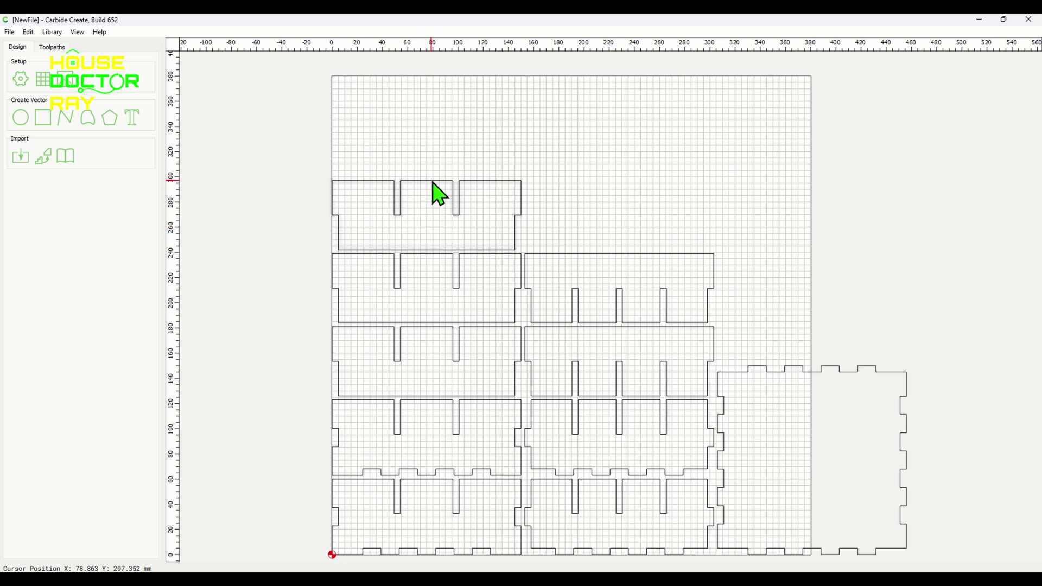
- Nudge the two top divider parts up and to the upper right of the sheet
left_click(369, 181)
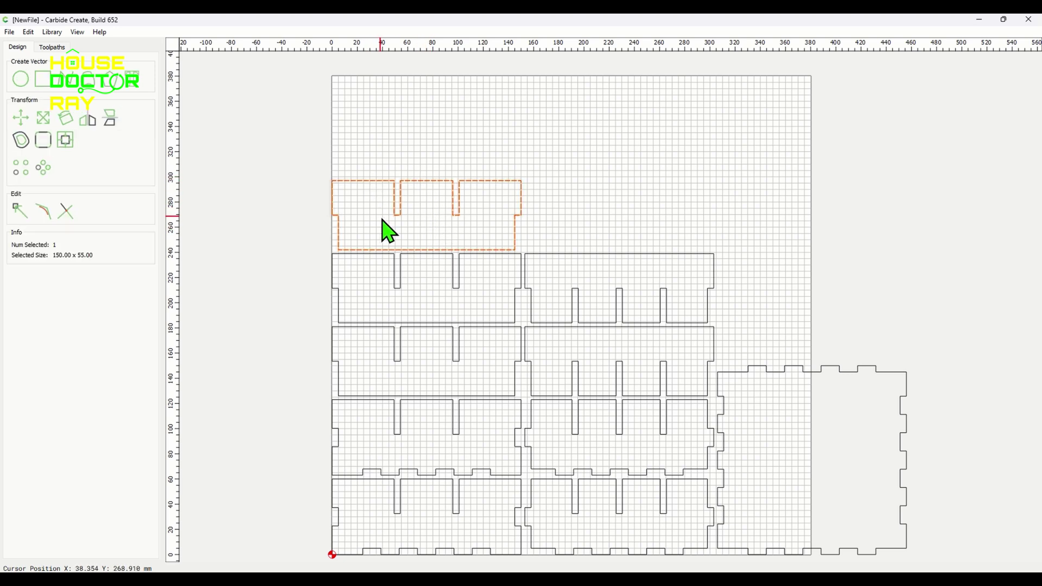
left_click(382, 258, "shift")
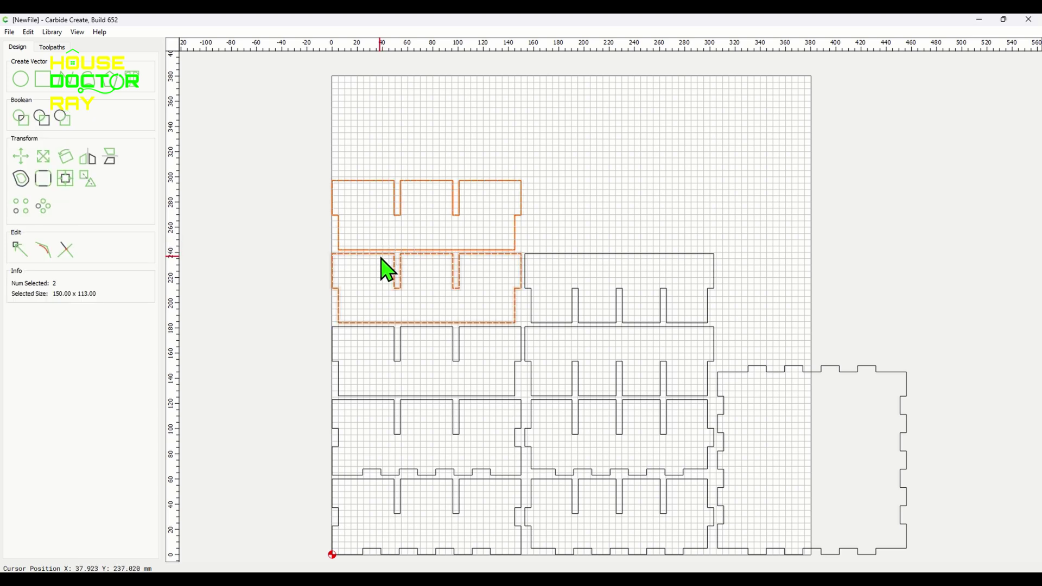
key("Up")
key("Up")
key("Up")
key("Up")
key("Up")
key("Up")
key("Up")
key("Up")
key("Up")
key("Up")
key("Up")
key("Up")
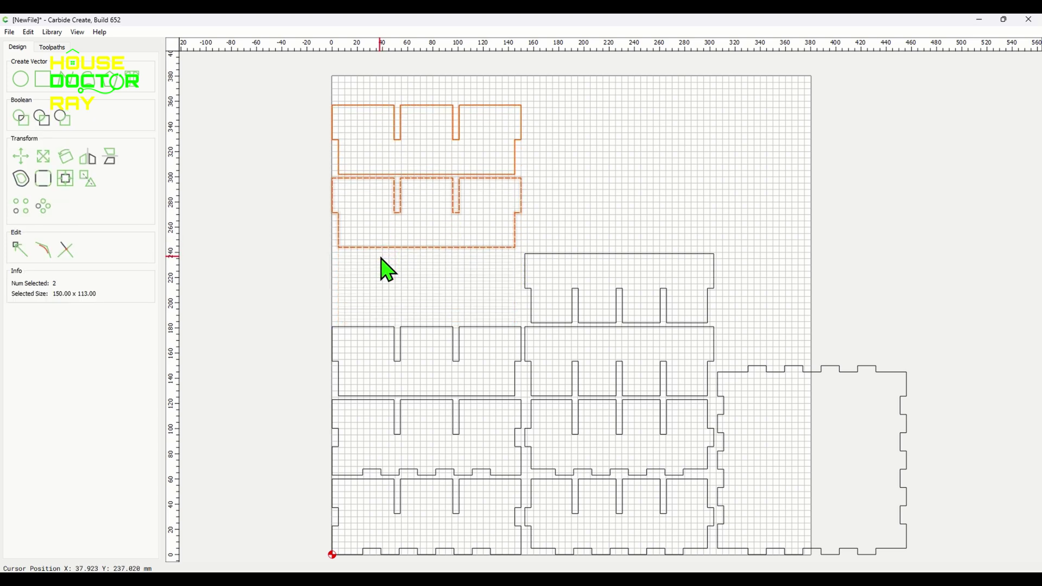
key("Up")
key("Right")
key("Right")
key("Right")
key("Right")
key("Right")
key("Right")
key("Right")
key("Right")
key("Right")
key("Right")
key("Right")
key("Right")
key("Right")
key("Right")
key("Right")
key("Right")
key("Right")
key("Right")
key("Right")
key("Right")
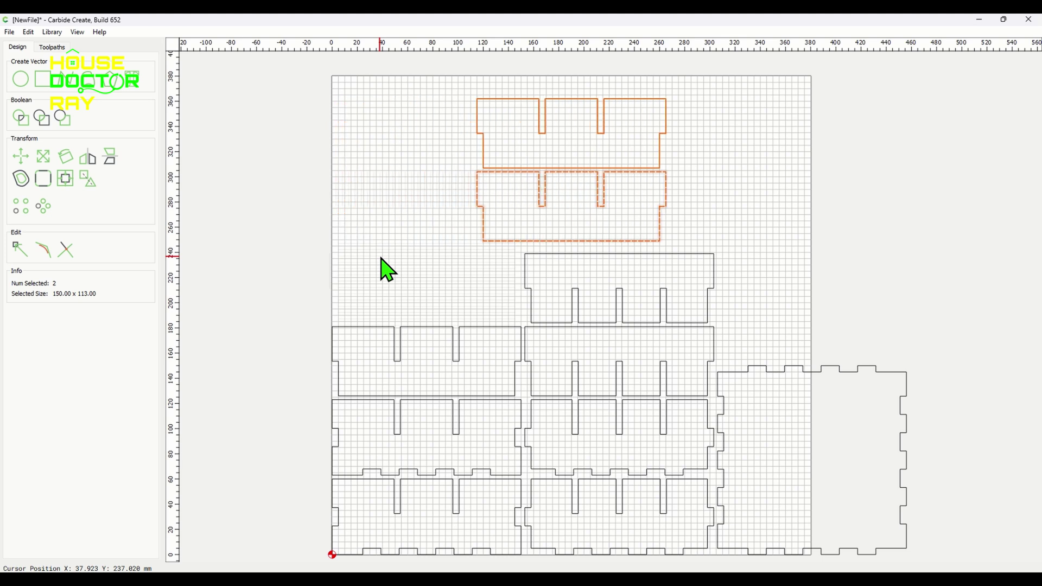
key("Right")
key("Right")
key("Right")
key("Right")
key("Right")
key("Right")
key("Right")
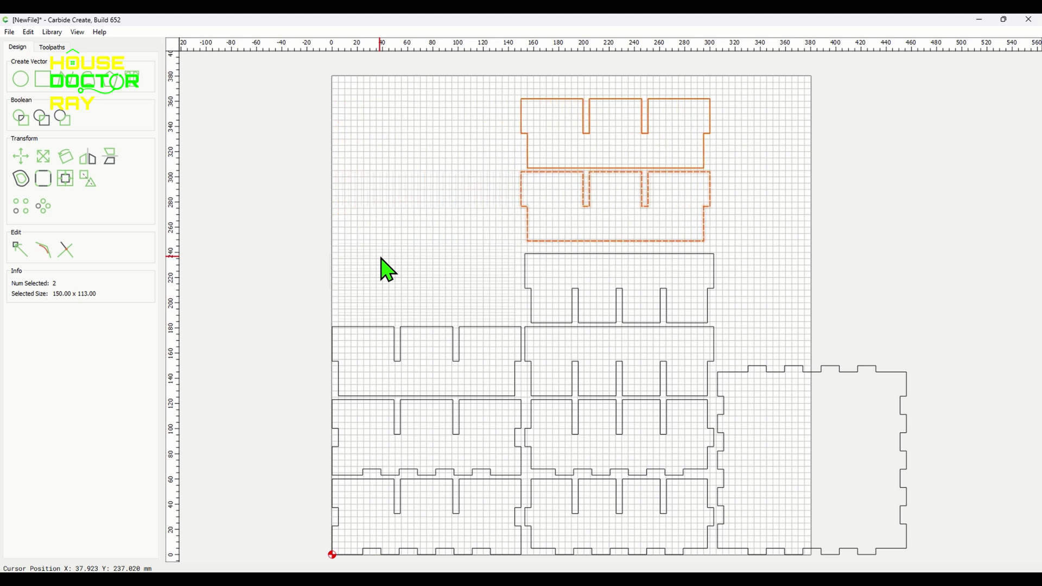
key("Right")
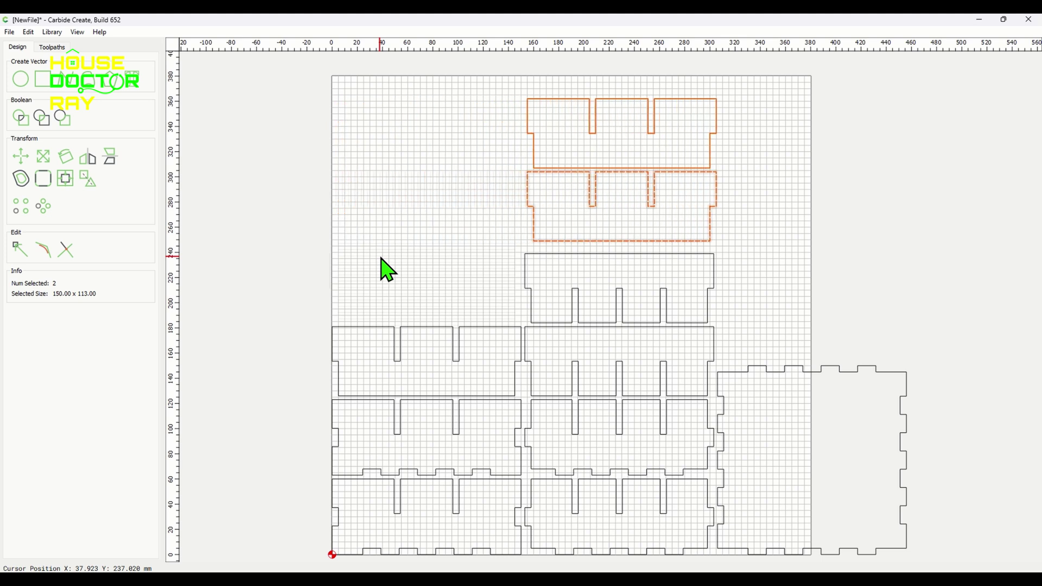
- Nudge the square bottom panel up and left against the sheet's left edge
left_click(768, 372)
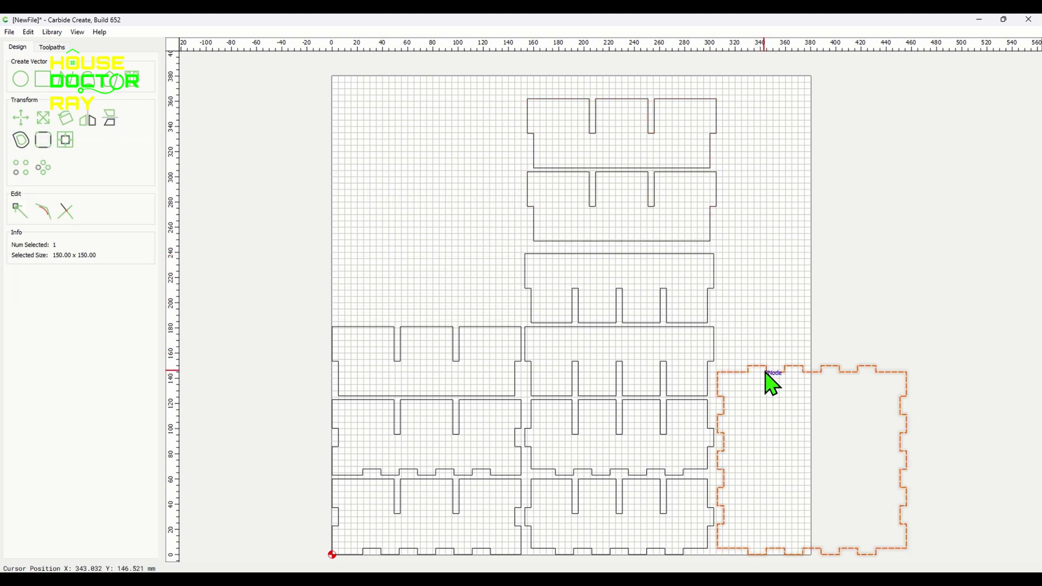
key("Up")
key("Up")
key("Up")
key("Up")
key("Up")
key("Up")
key("Up")
key("Up")
key("Up")
key("Up")
key("Up")
key("Up")
key("Up")
key("Up")
key("Up")
key("Up")
key("Up")
key("Up")
key("Up")
key("Up")
key("Up")
key("Up")
key("Up")
key("Up")
key("Up")
key("Up")
key("Up")
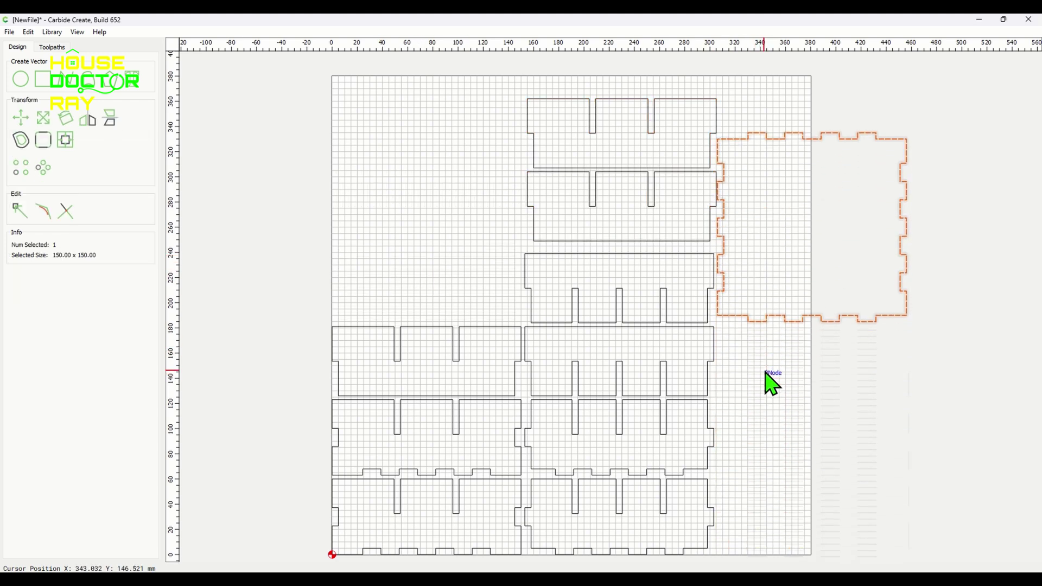
key("Left")
key("Left")
key("Left")
key("Left")
key("Left")
key("Left")
key("Left")
key("Left")
key("Left")
key("Left")
key("Left")
key("Left")
key("Left")
key("Left")
key("Left")
key("Left")
key("Left")
key("Left")
key("Left")
key("Left")
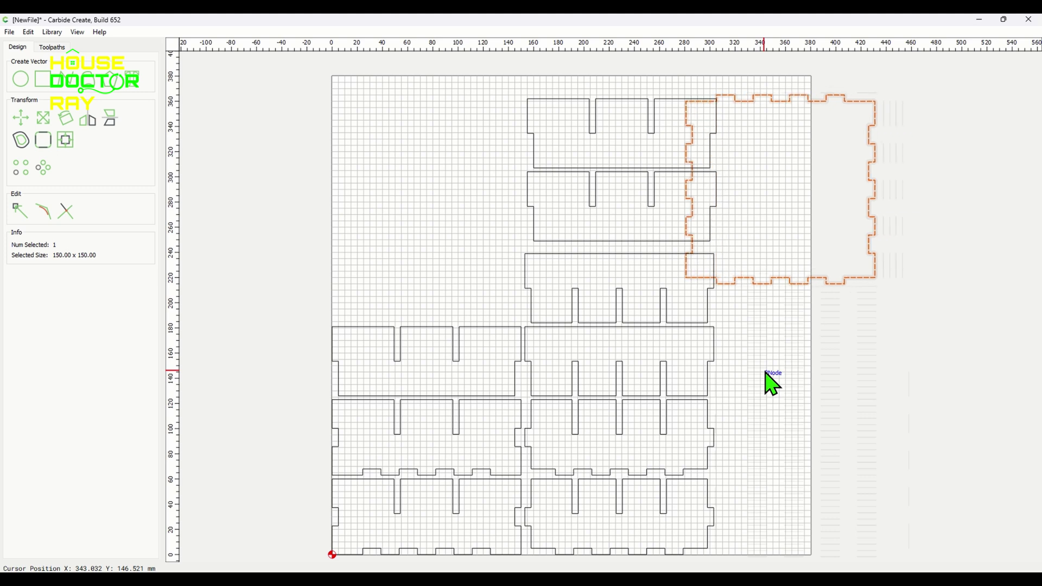
key("Left")
key("Left")
key("Left")
key("Left")
key("Left")
key("Left")
key("Left")
key("Left")
key("Left")
key("Left")
key("Left")
key("Left")
key("Left")
key("Left")
key("Left")
key("Left")
key("Left")
key("Left")
key("Left")
key("Left")
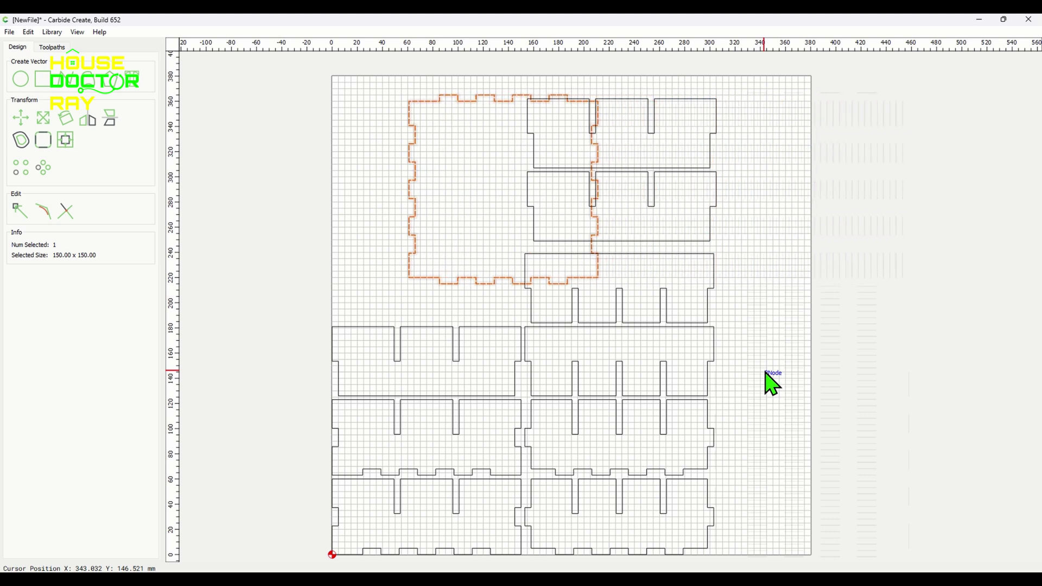
key("Left")
key("Left")
key("Left")
key("Left")
key("Left")
key("Left")
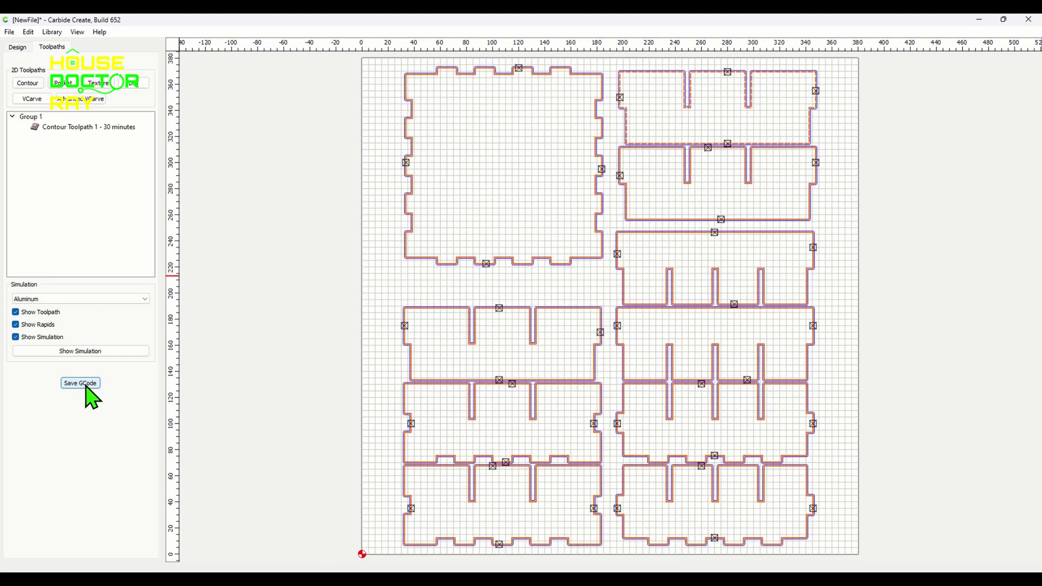
- Deselect Contour Toolpath 1 and export the box toolpath as a G-code file
left_click(99, 128)
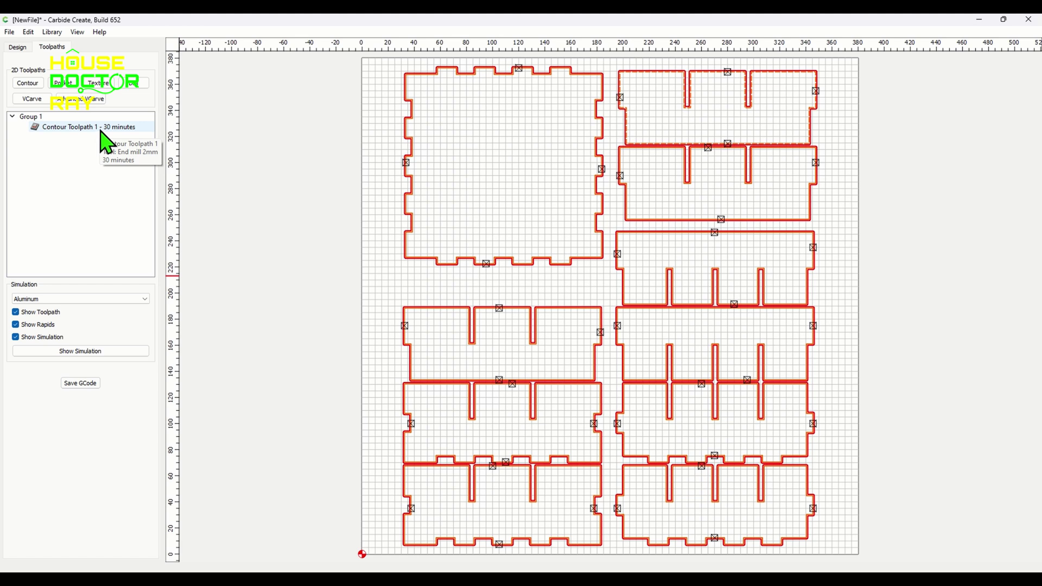
left_click(86, 169)
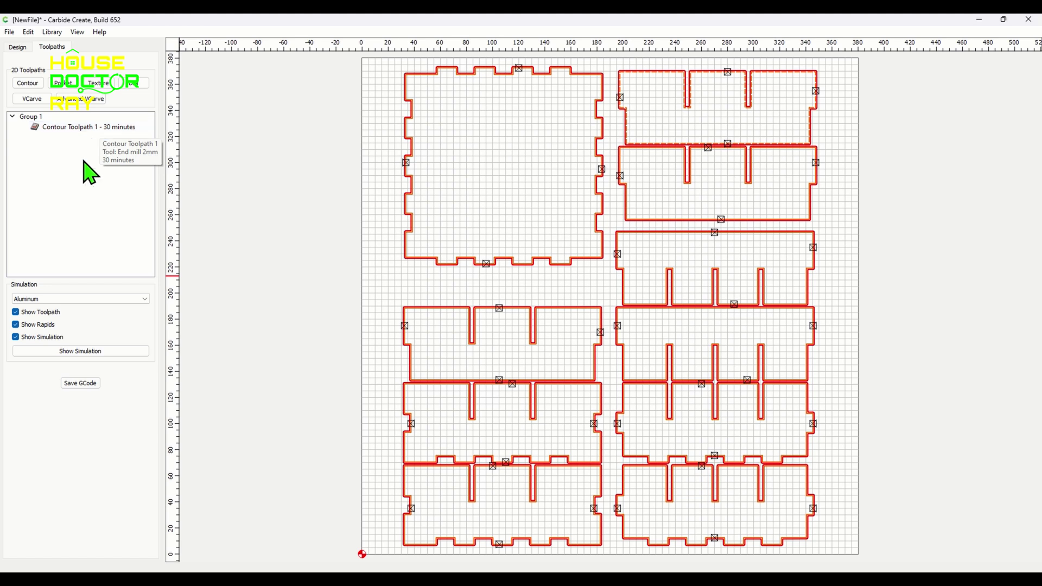
left_click(80, 383)
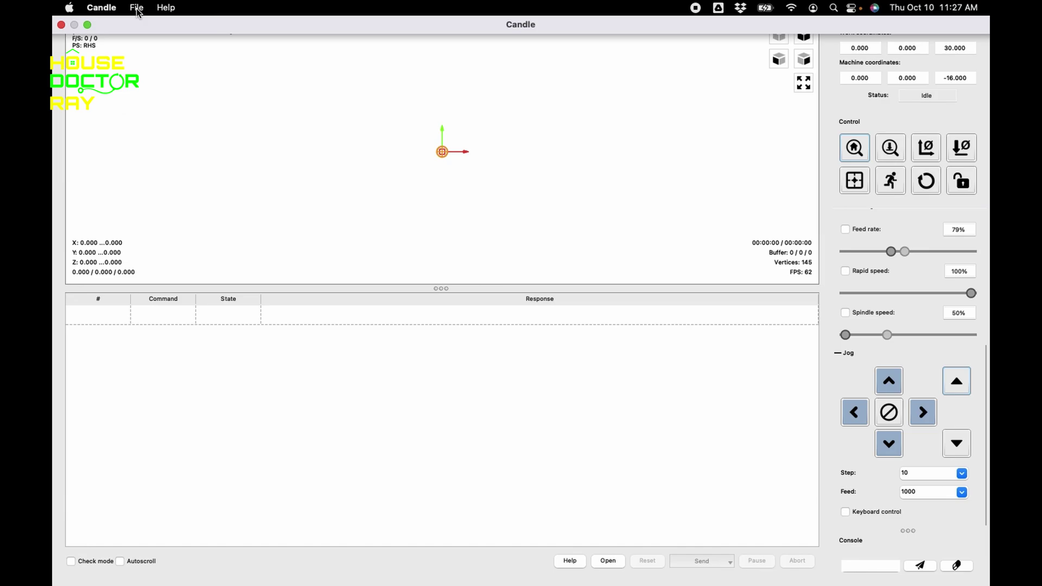
left_click(136, 8)
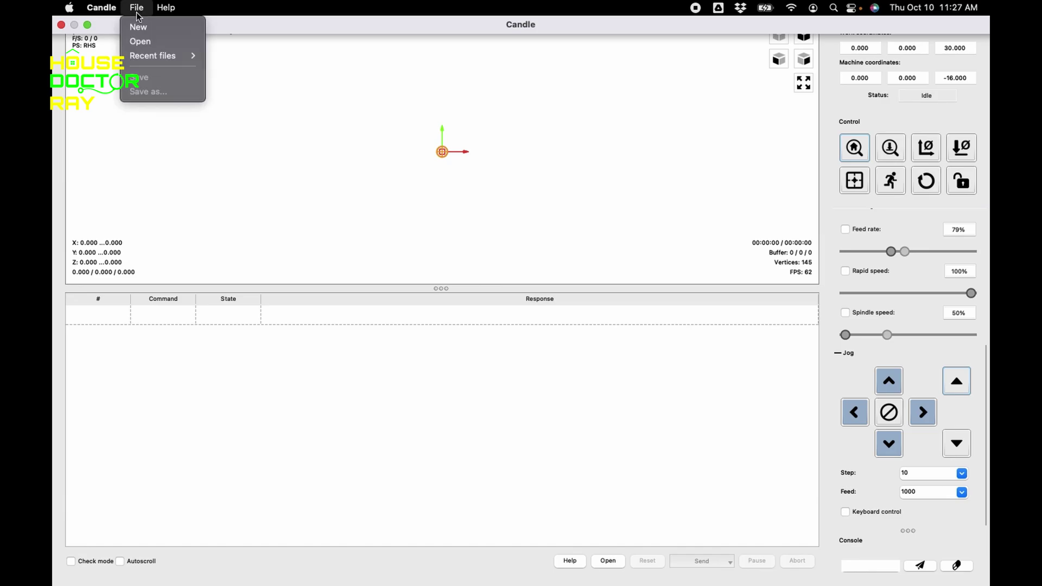
- Load box.nc, delete the M0 ;T10 tool-change line on row 5, and send the job
left_click(139, 44)
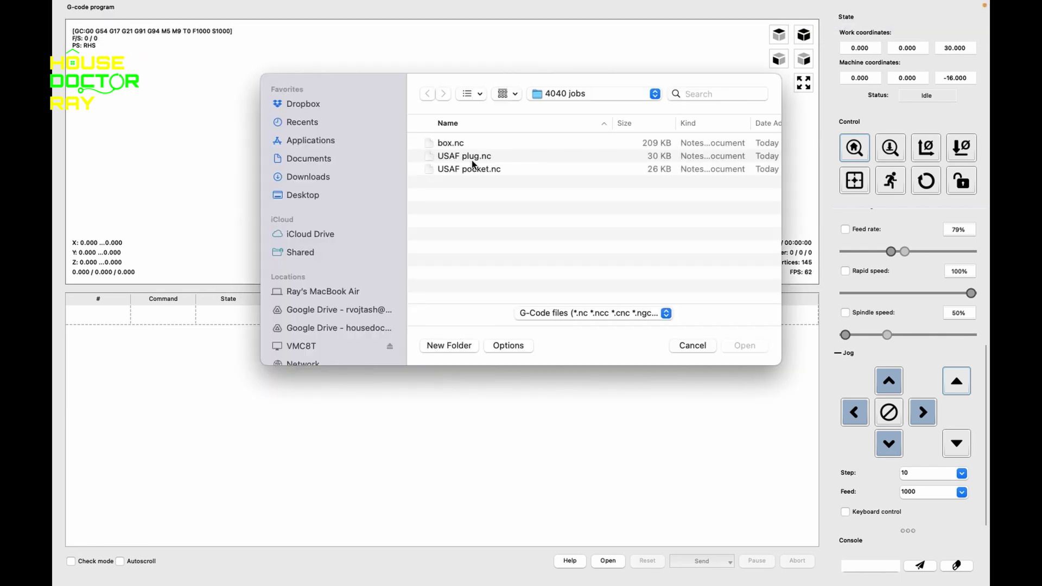
double_click(445, 144)
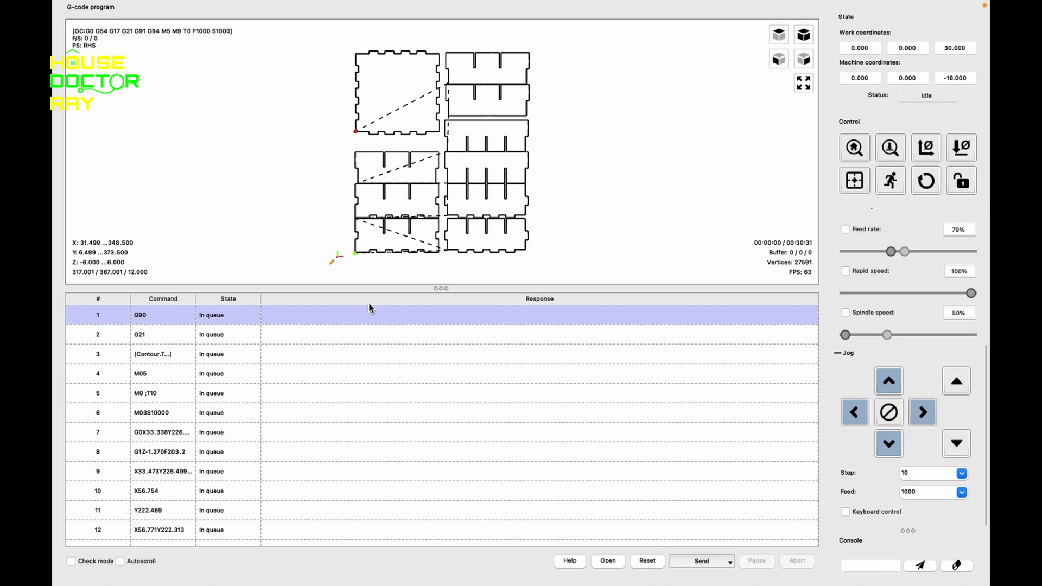
left_click(288, 392)
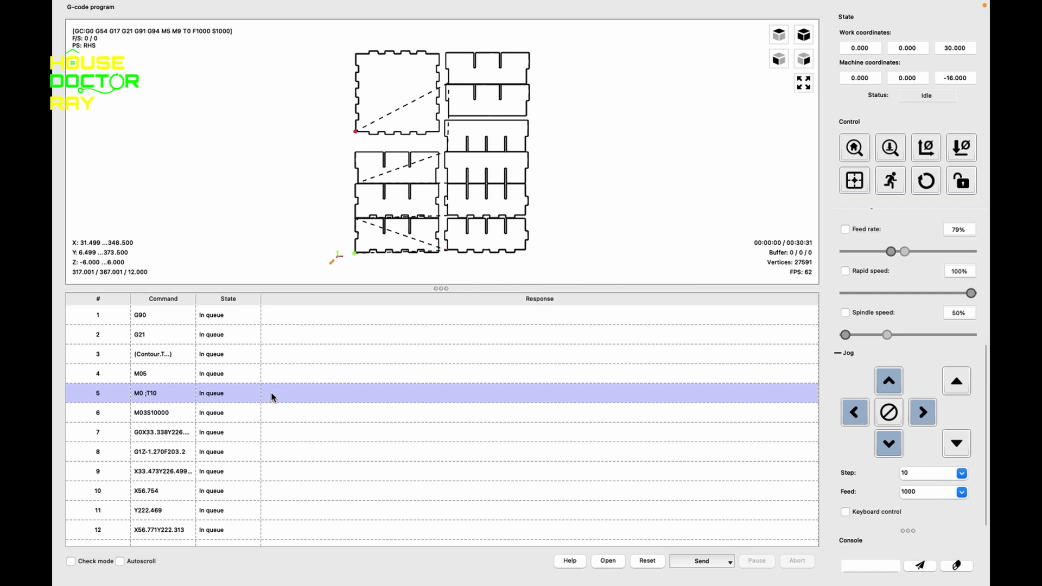
right_click(272, 397)
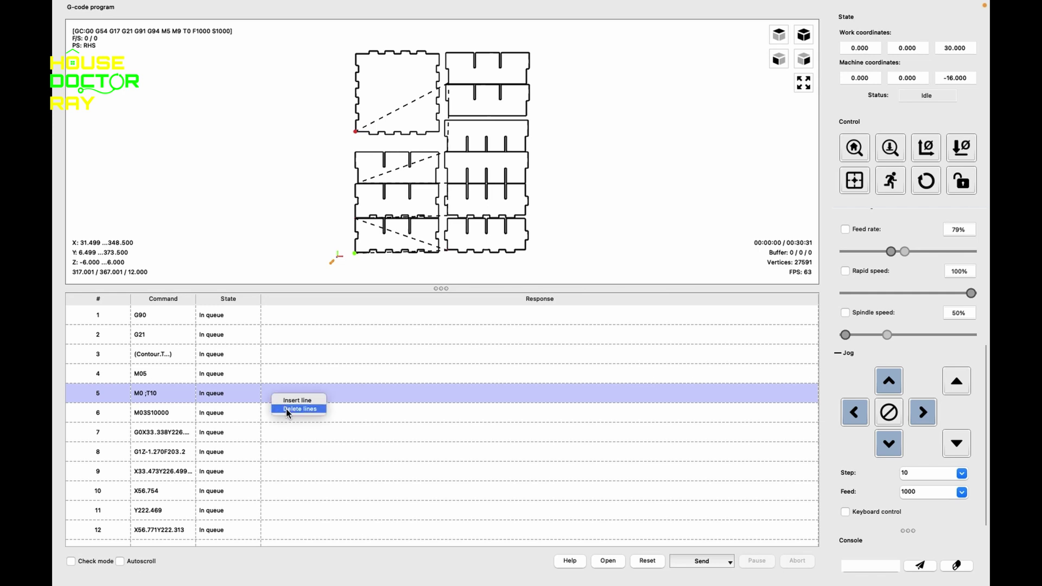
left_click(287, 409)
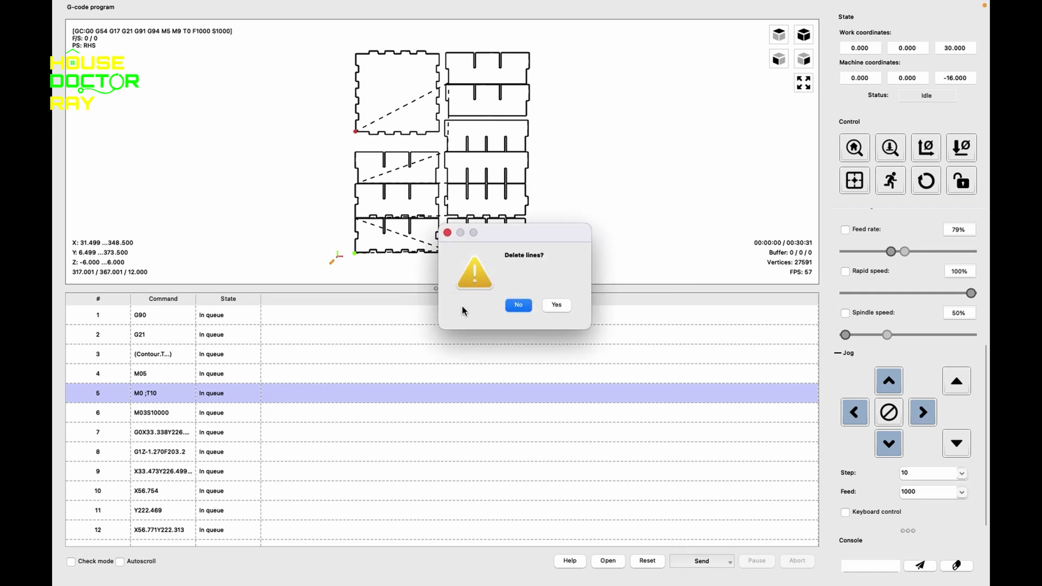
left_click(556, 305)
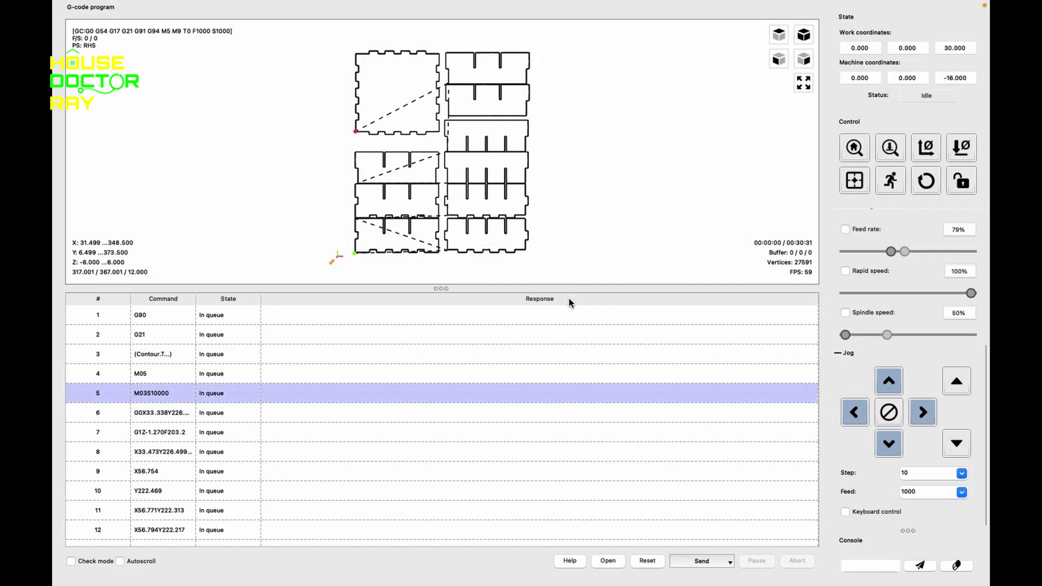
left_click(697, 562)
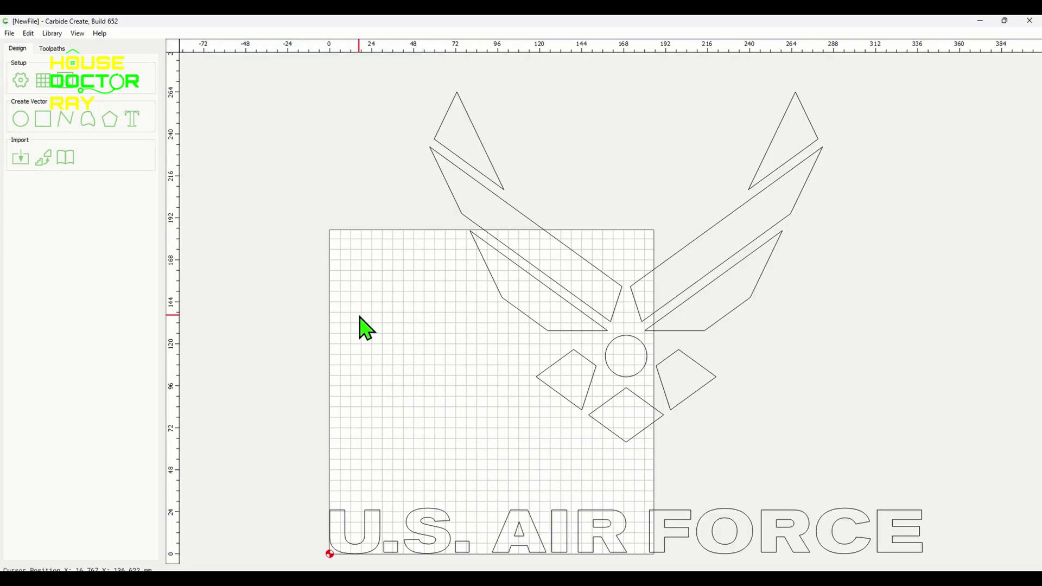
- Delete the U.S. AIR FORCE lettering and select all remaining emblem vectors
left_click_drag(297, 483, 943, 561)
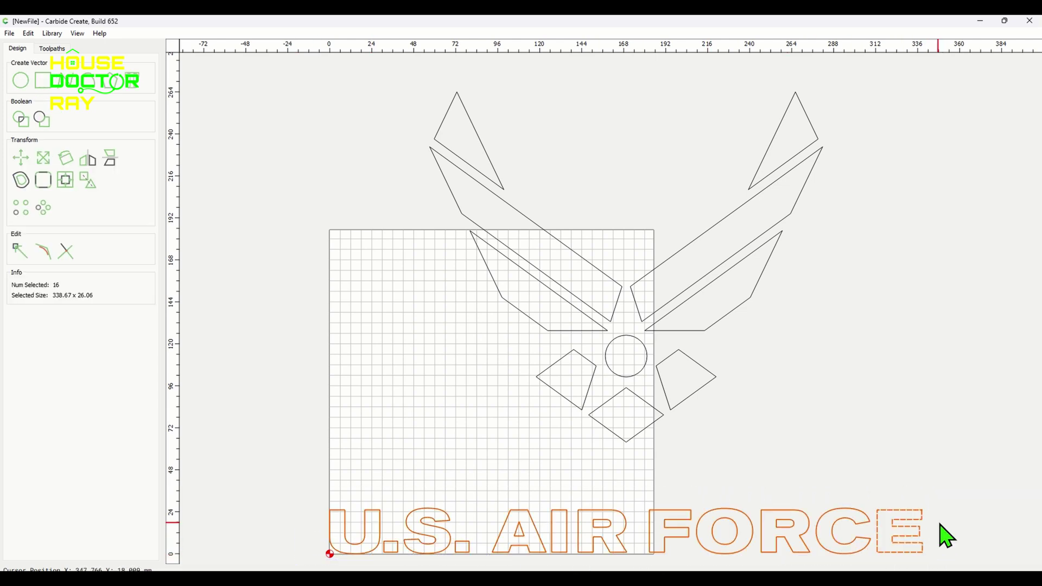
key("Delete")
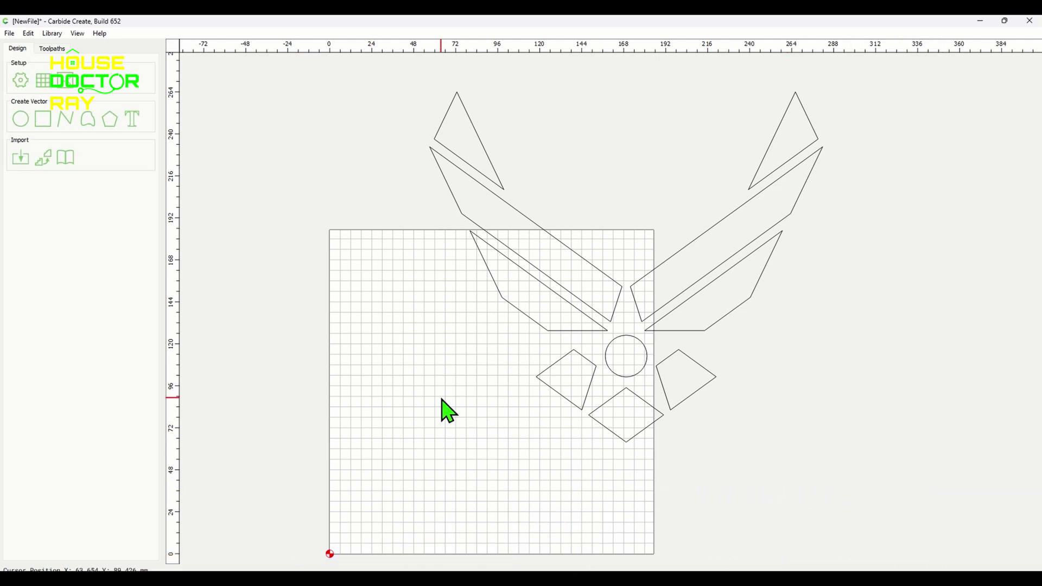
key("ctrl+a")
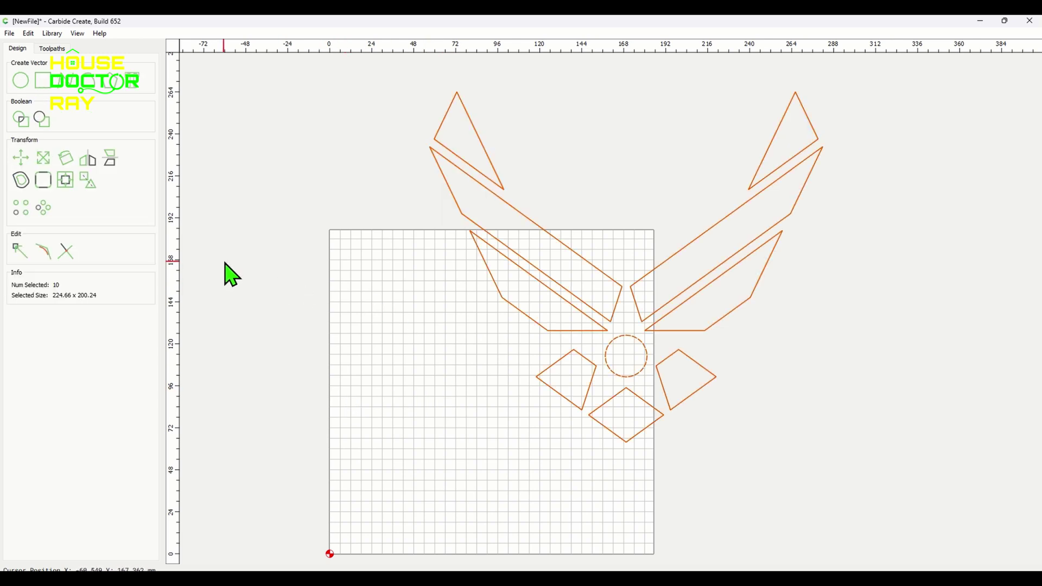
- Scale the emblem to 150 mm wide, centre it, fillet corners 12 mm, and view the pocket simulation
left_click(42, 199)
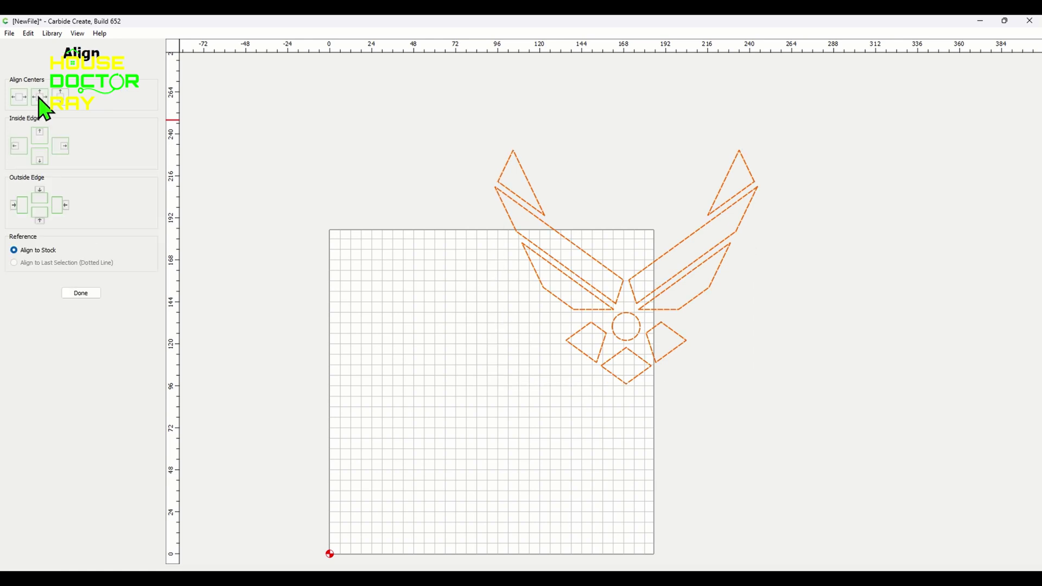
key("Escape")
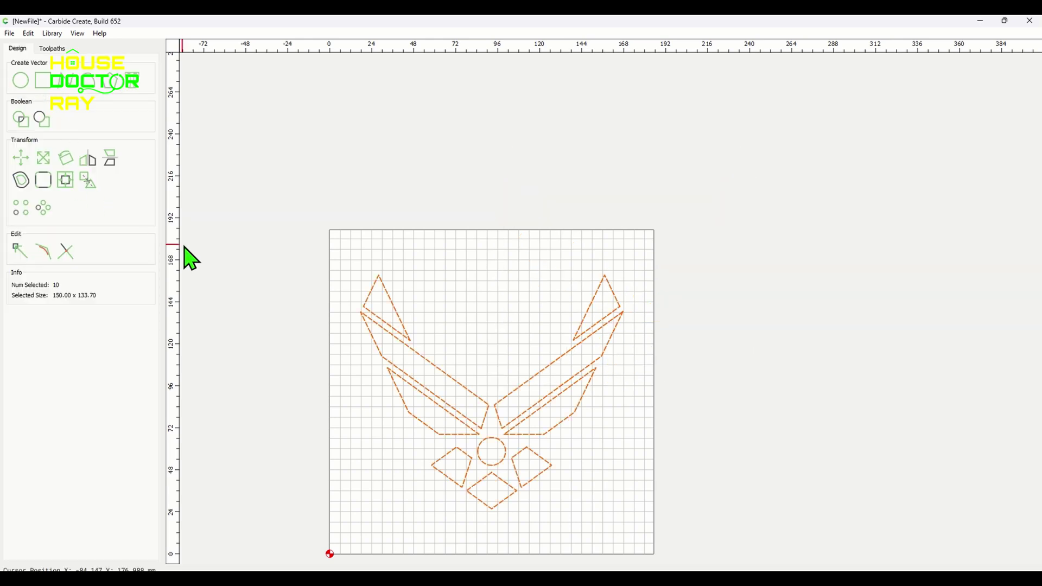
left_click(43, 181)
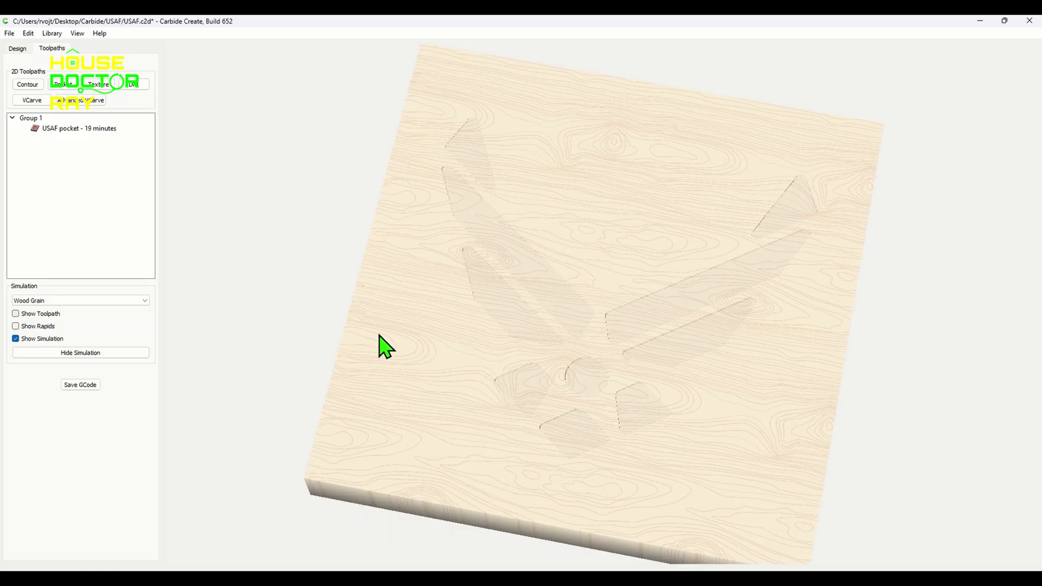
left_click_drag(378, 335, 459, 476)
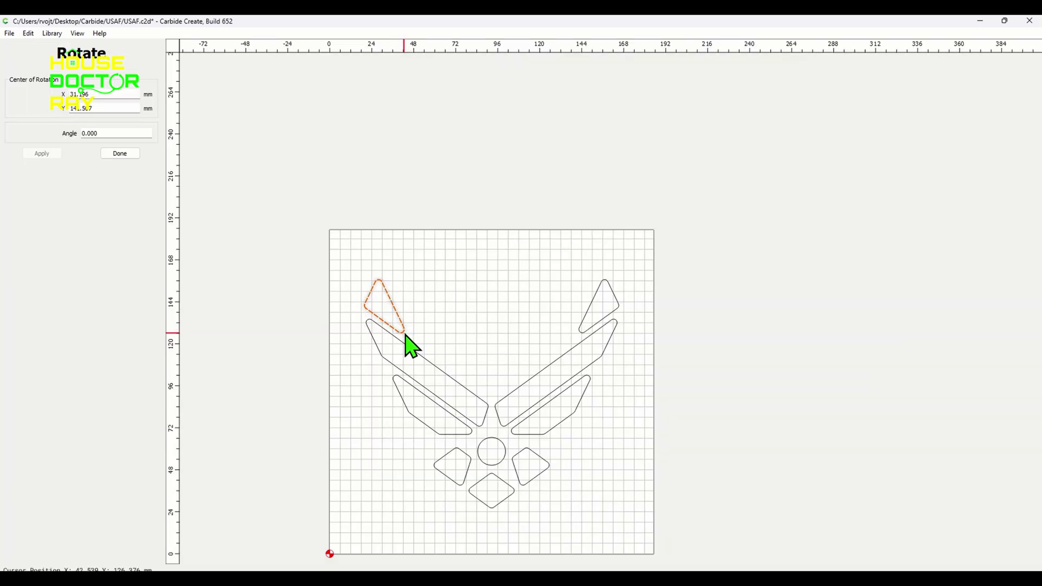
- Move the tall right wing piece left beside the other emblem pieces, then begin Save As
left_click_drag(365, 314, 425, 446)
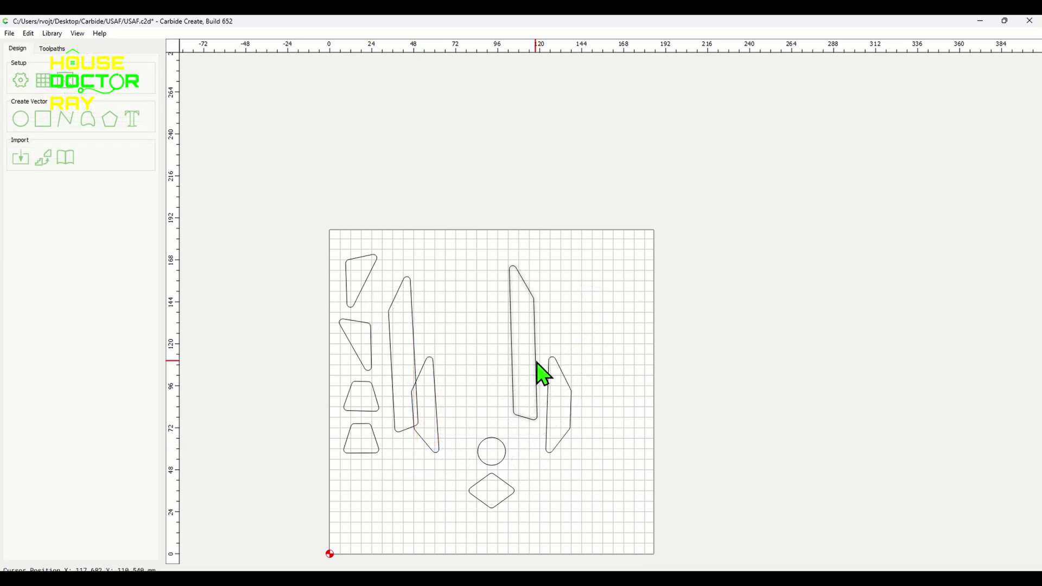
left_click(536, 363)
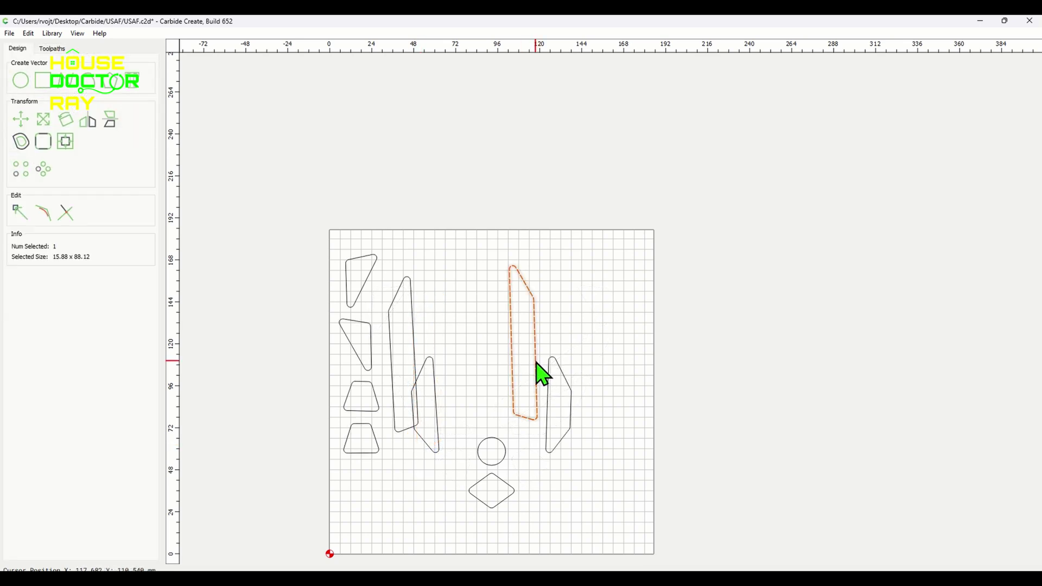
left_click(21, 120)
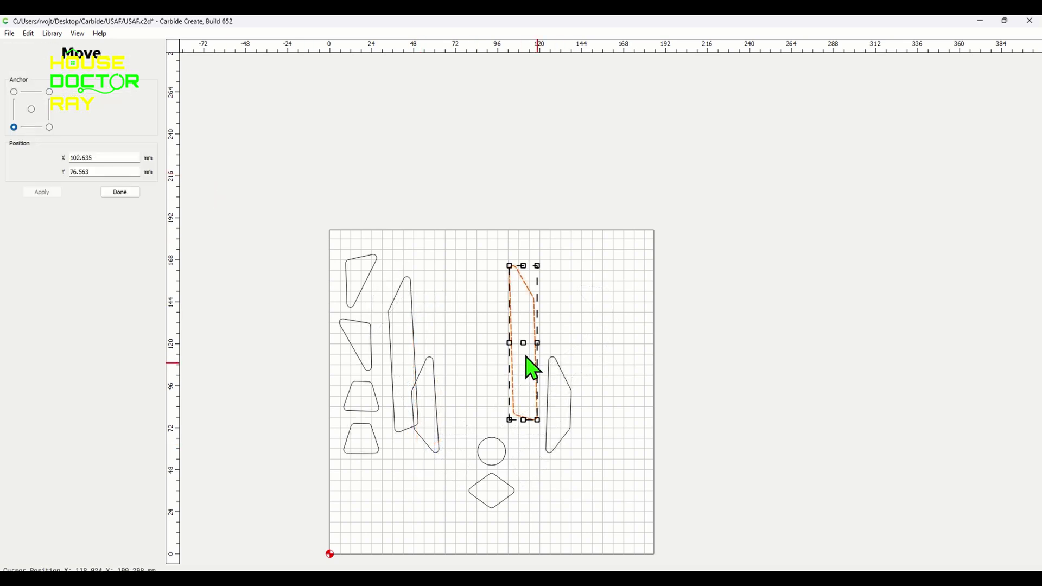
left_click_drag(522, 349, 446, 354)
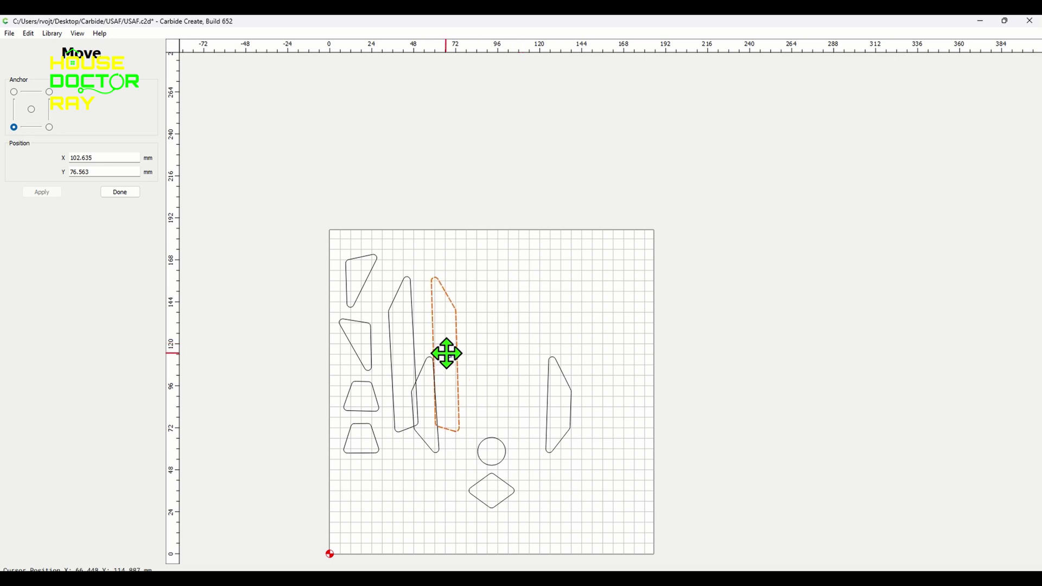
key("Escape")
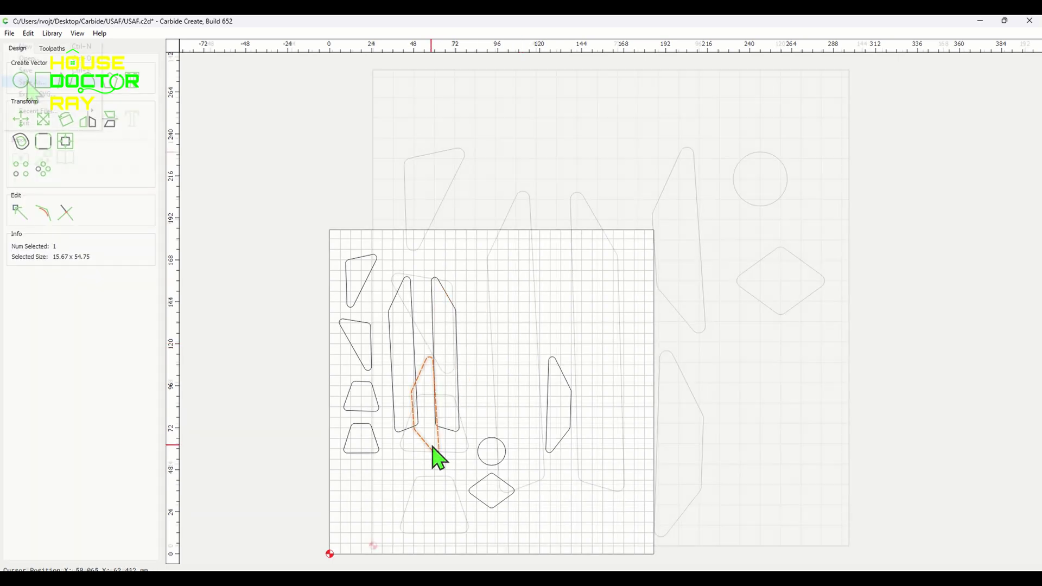
left_click(9, 33)
left_click(30, 87)
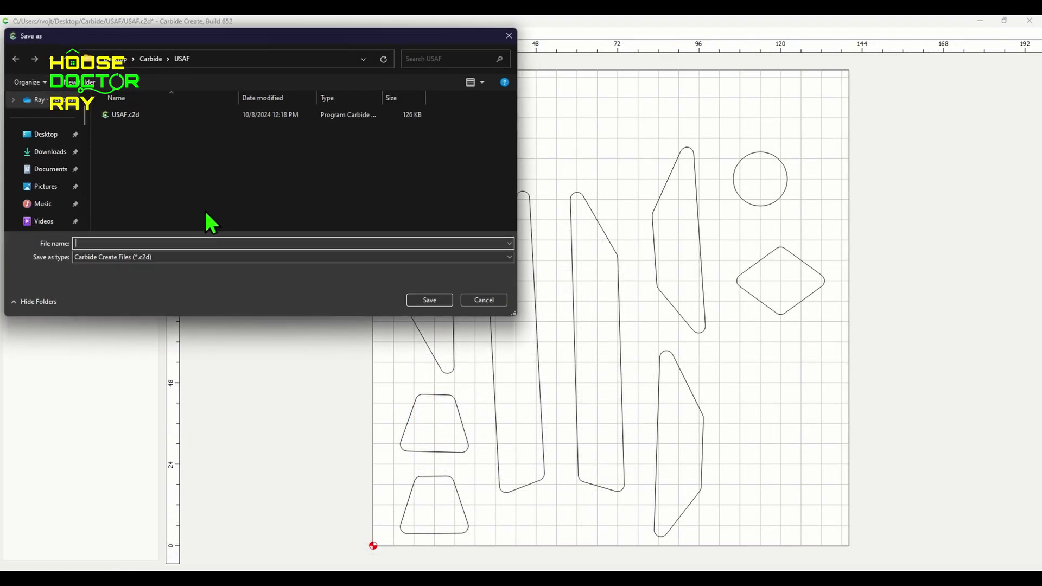